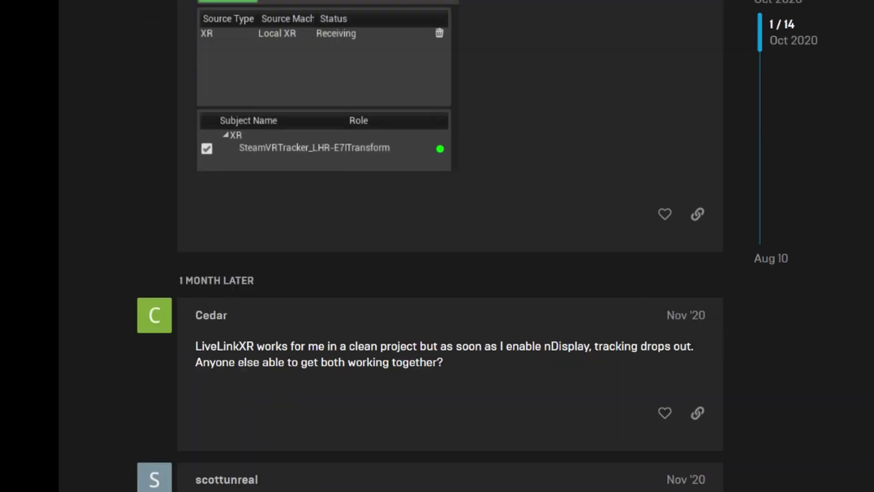
{"action": "scroll", "coordinate": [437, 245], "scroll_direction": "down", "scroll_amount": 12}
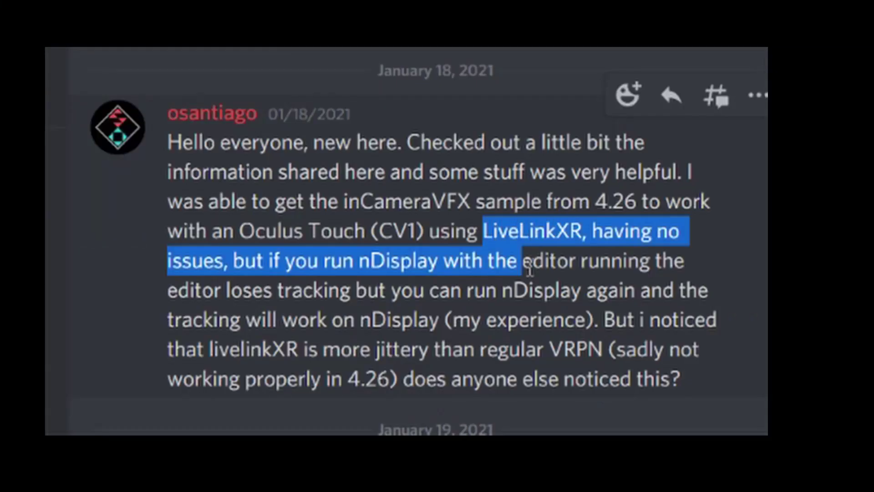
- Highlight the Discord sentence saying LiveLinkXR works until nDisplay makes the editor lose tracking
{"action": "left_click_drag", "start_coordinate": [447, 318], "coordinate": [522, 341]}
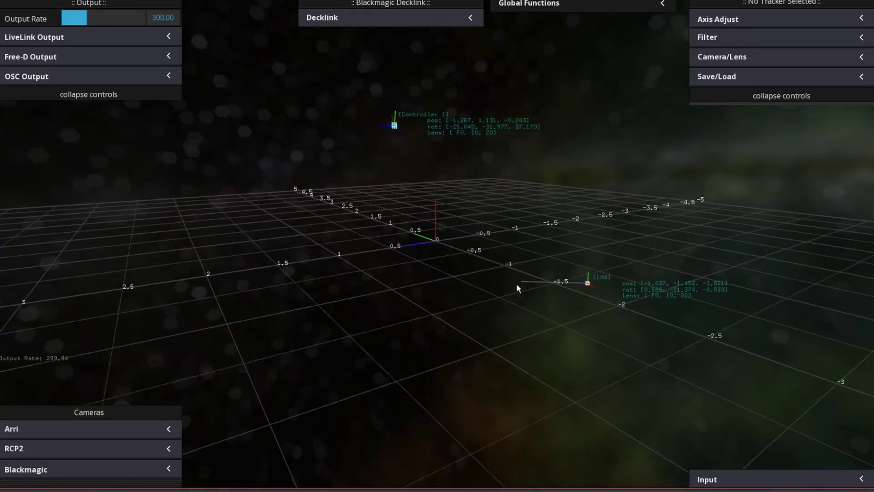
- Expand Controller 1's Axis Adjust, Save/Load and Filter sections, then fold Filter and Save/Load away
{"action": "left_click_drag", "start_coordinate": [517, 285], "coordinate": [603, 341]}
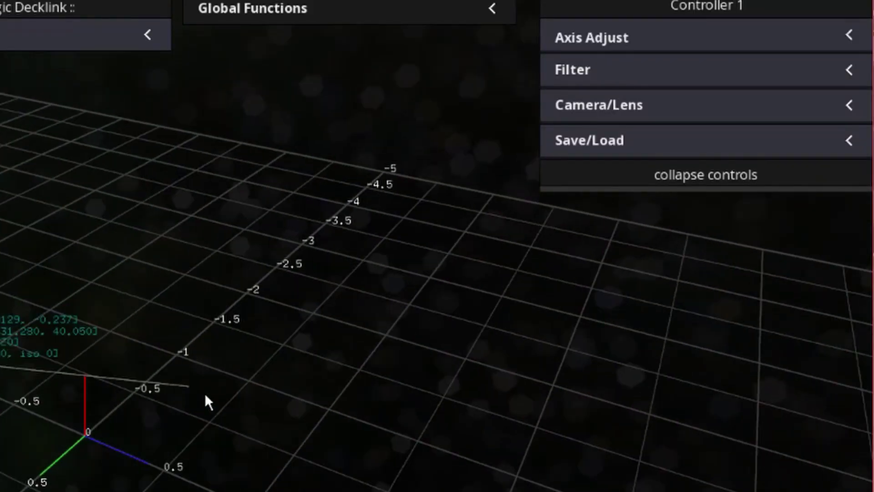
{"action": "left_click", "coordinate": [605, 45]}
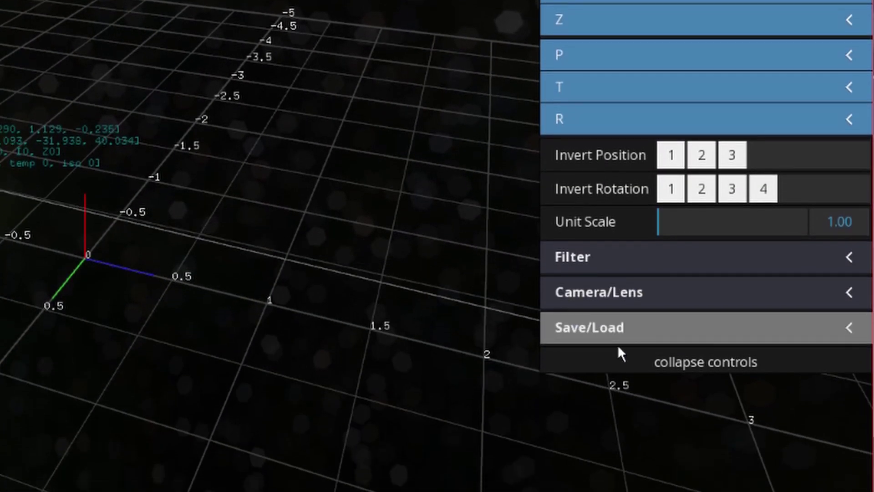
{"action": "left_click", "coordinate": [622, 340]}
{"action": "left_click", "coordinate": [630, 263]}
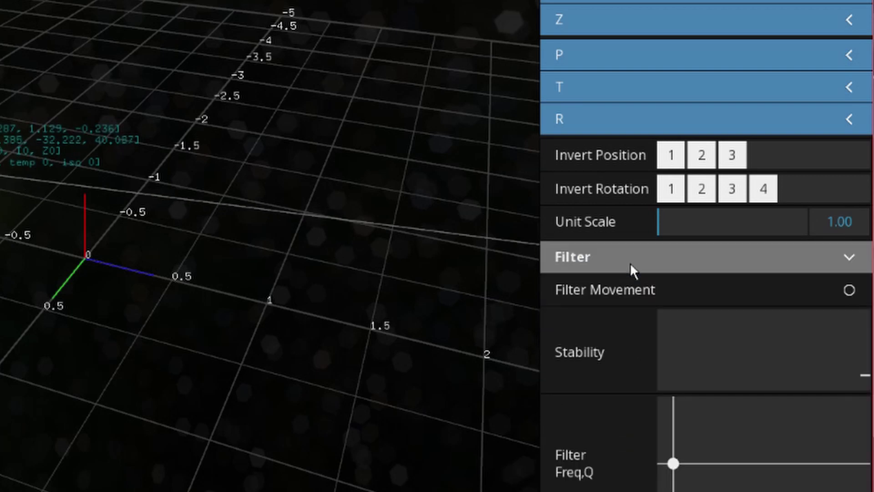
{"action": "left_click", "coordinate": [630, 258]}
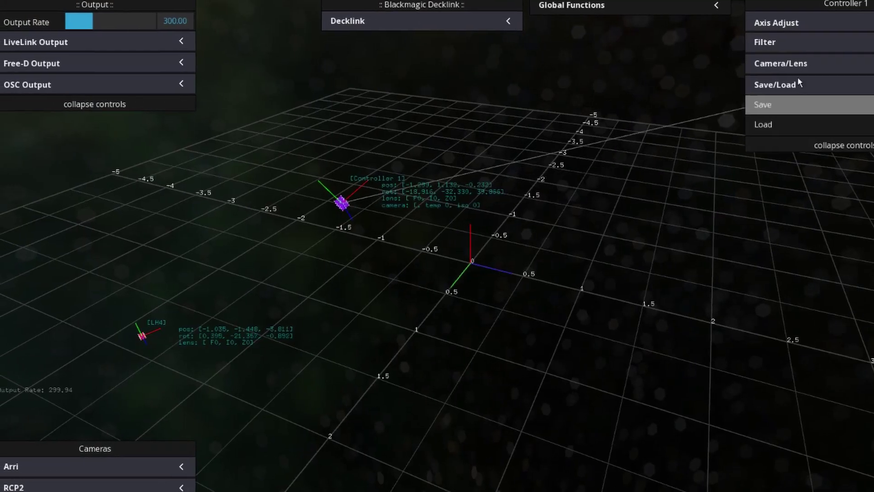
{"action": "left_click", "coordinate": [807, 86]}
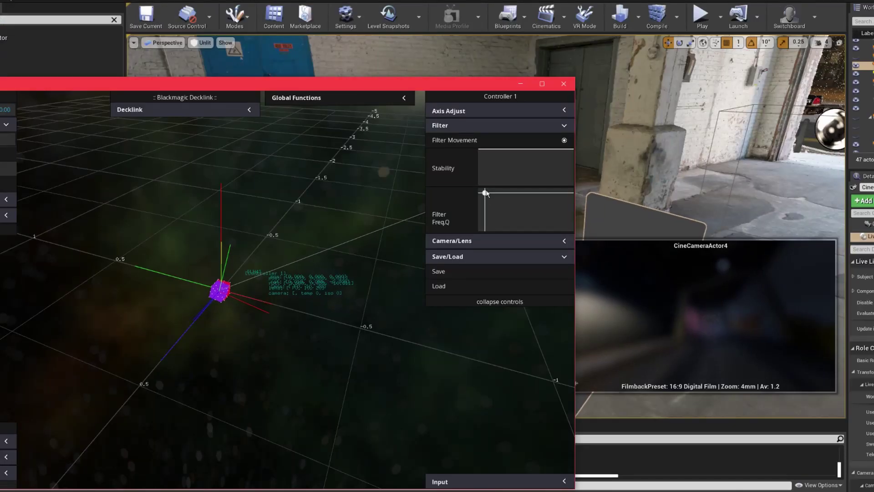
- Drag Controller 1's Filter Freq,Q handle toward the bottom right to smooth the cine camera's motion
{"action": "left_click_drag", "start_coordinate": [486, 193], "coordinate": [565, 229]}
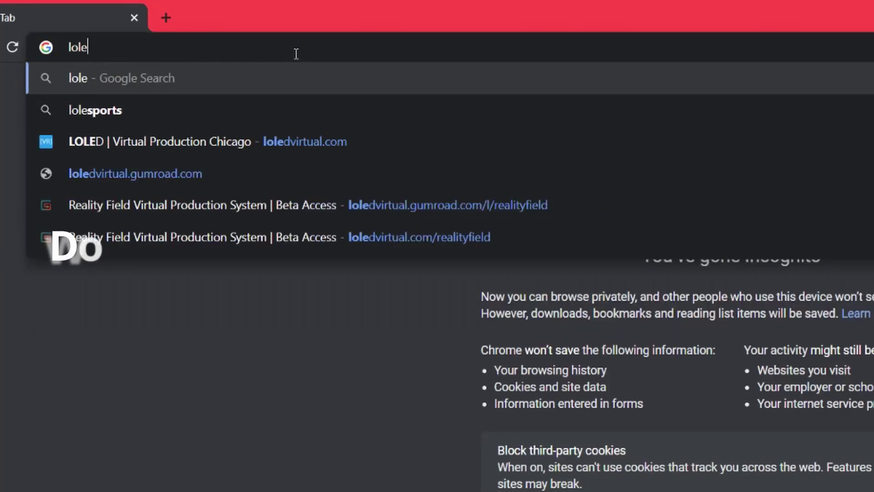
- Go to loledvirtual.com/realityfield and browse the Reality Field beta's features and pricing tiers
{"action": "type", "text": ".com/realityfield"}
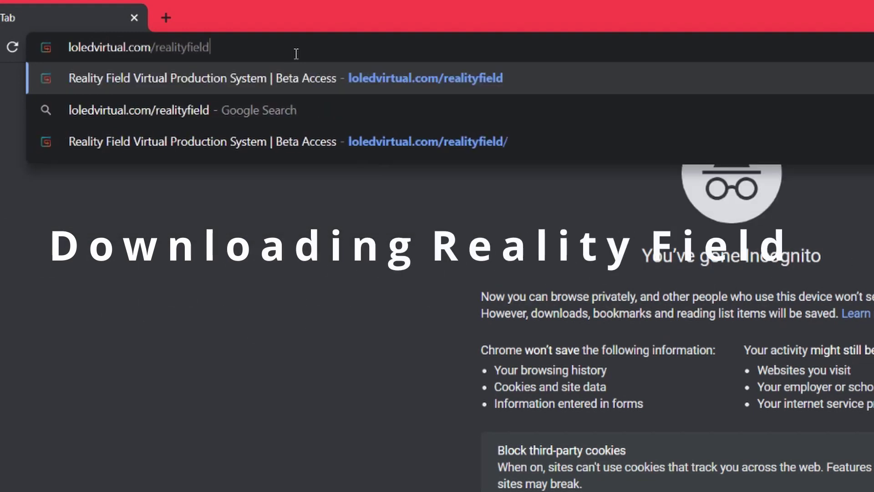
{"action": "key", "text": "Return"}
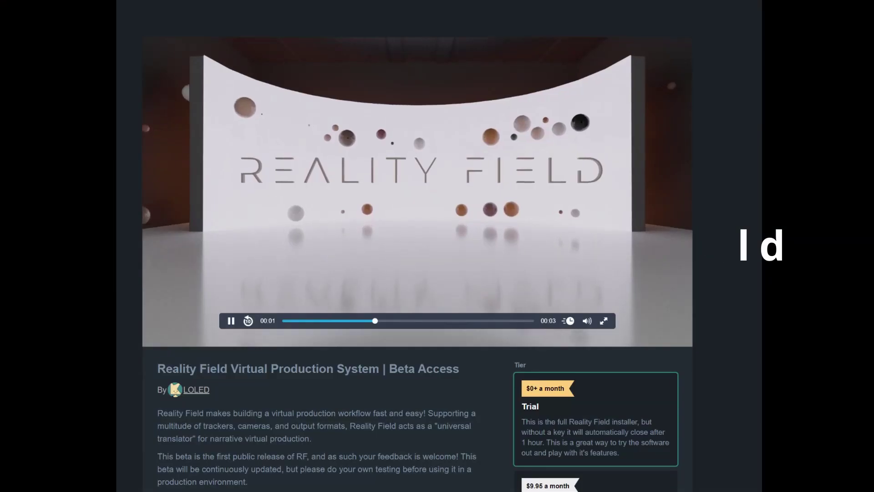
{"action": "scroll", "coordinate": [417, 245], "scroll_direction": "down", "scroll_amount": 3}
{"action": "scroll", "coordinate": [417, 246], "scroll_direction": "down", "scroll_amount": 6}
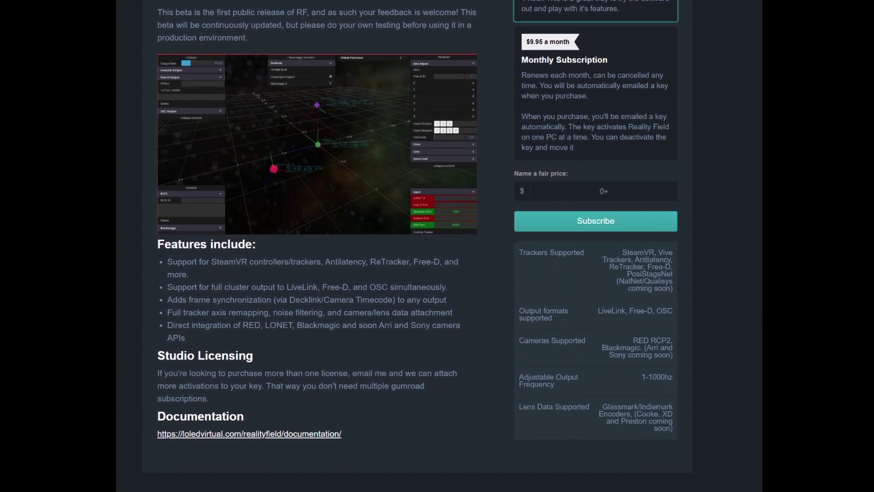
{"action": "scroll", "coordinate": [417, 246], "scroll_direction": "up", "scroll_amount": 5}
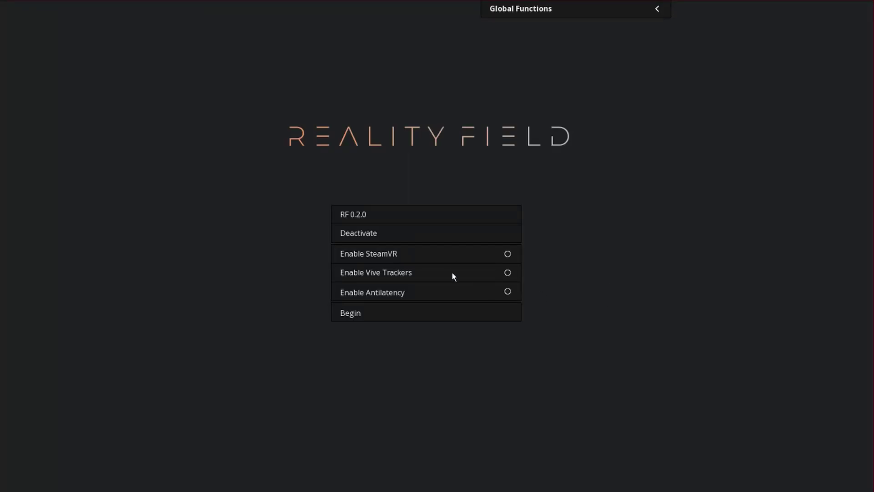
- Enable SteamVR and begin a tracking session in Reality Field
{"action": "left_click", "coordinate": [422, 258]}
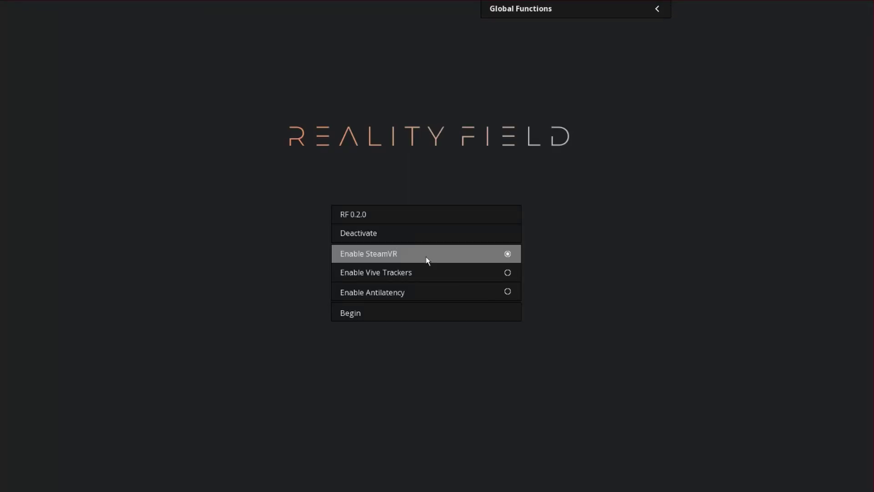
{"action": "left_click", "coordinate": [494, 320]}
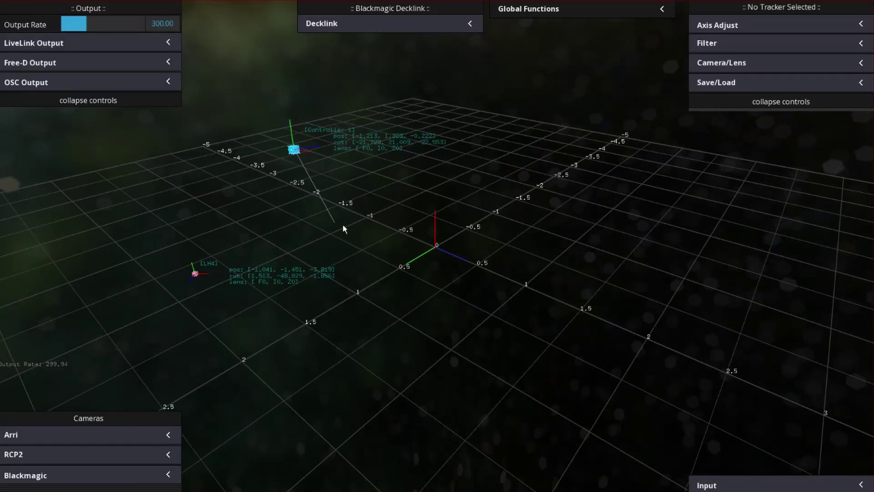
{"action": "left_click_drag", "start_coordinate": [342, 223], "coordinate": [301, 134]}
- Load the UnrealEngine.xml settings file onto Controller 1
{"action": "left_click", "coordinate": [289, 130]}
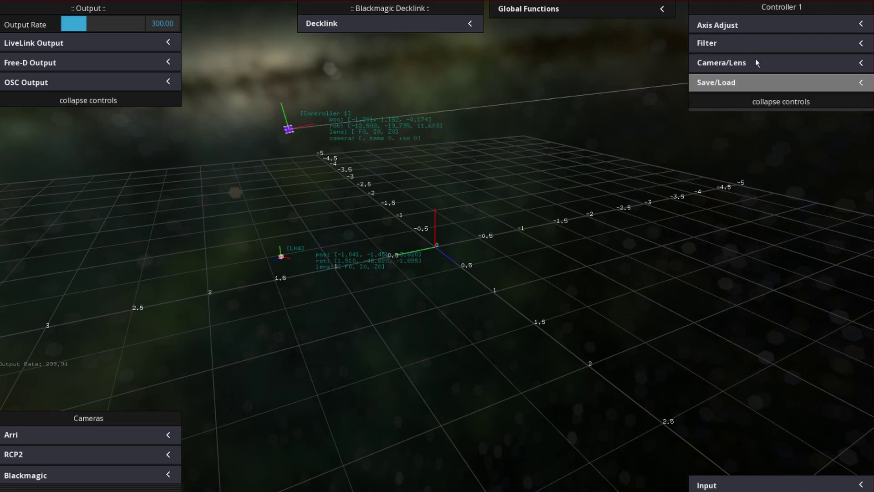
{"action": "left_click", "coordinate": [738, 89]}
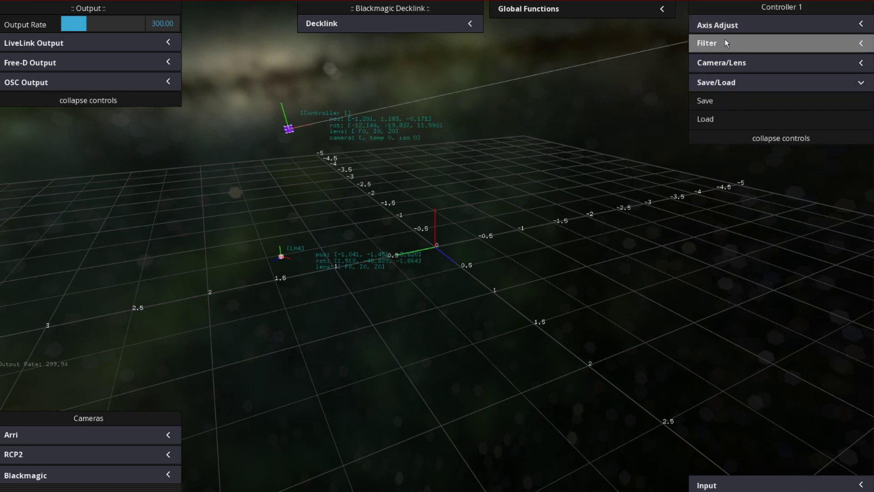
{"action": "left_click", "coordinate": [735, 119]}
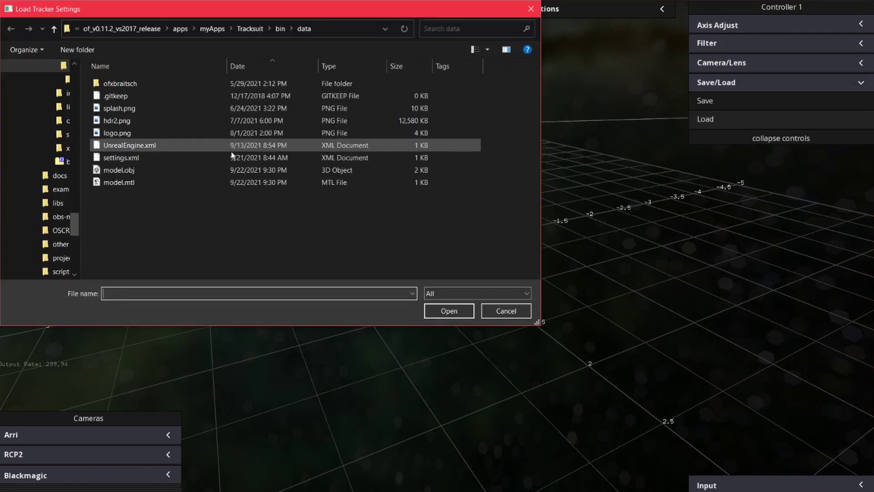
{"action": "double_click", "coordinate": [196, 147]}
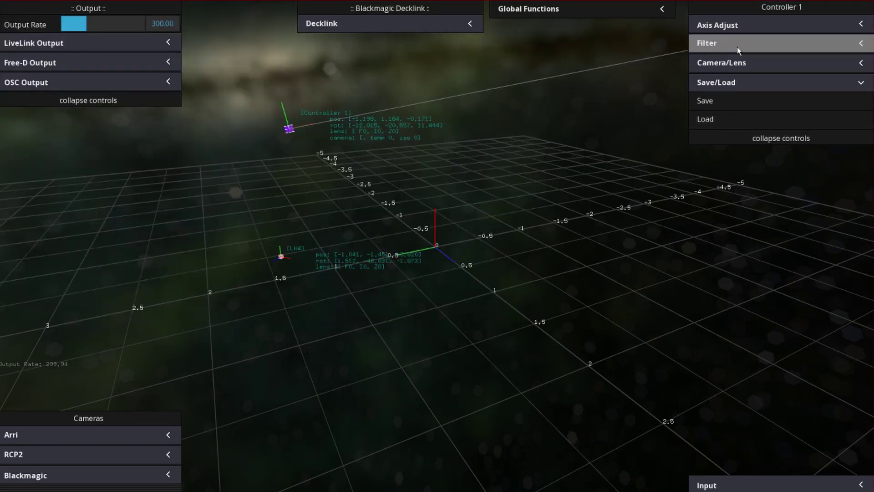
{"action": "left_click", "coordinate": [736, 44]}
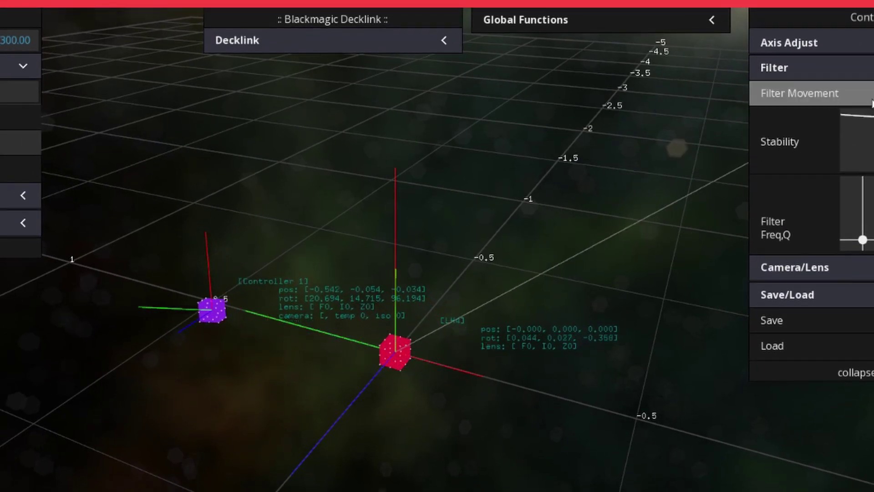
- Expand the Decklink section, pick Blackmagic 0 as input and tick Frame Sync Output
{"action": "left_click", "coordinate": [328, 43]}
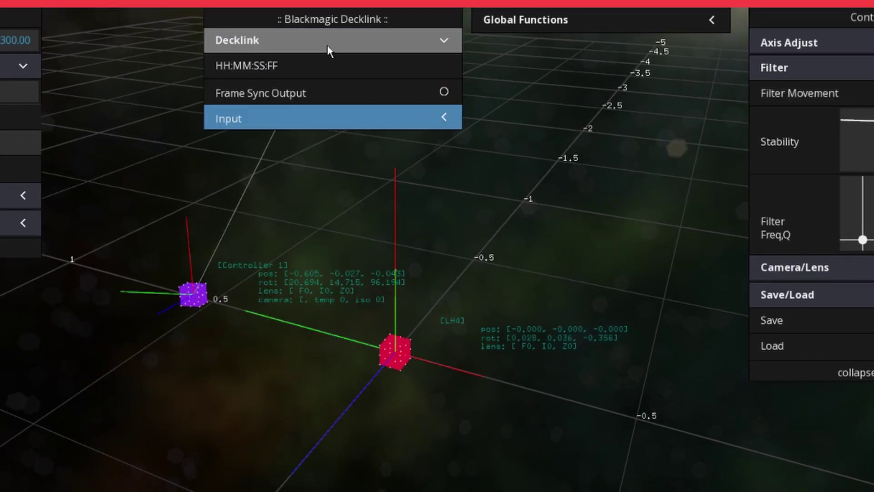
{"action": "left_click", "coordinate": [322, 116]}
{"action": "left_click", "coordinate": [332, 145]}
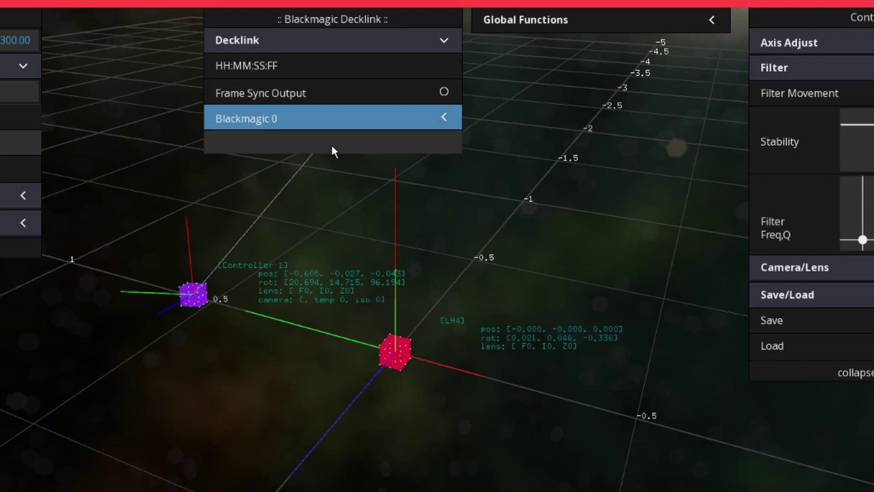
{"action": "left_click", "coordinate": [317, 95]}
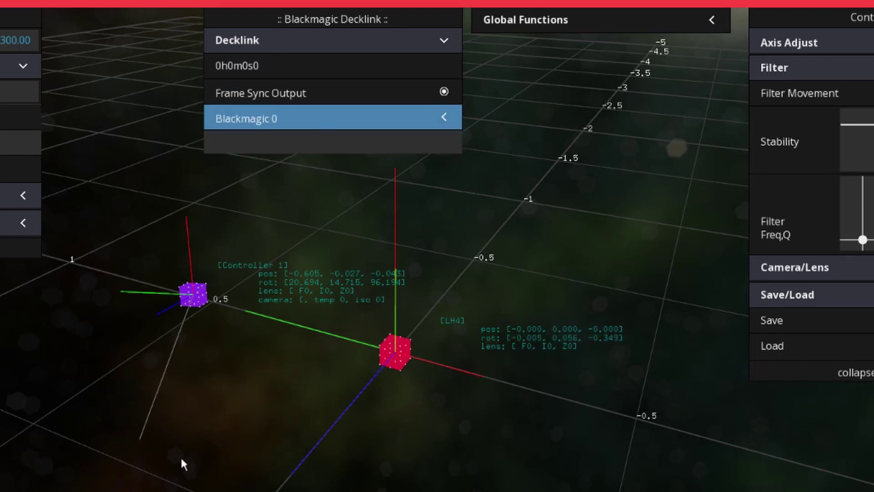
- Fold Decklink and Filter away and expand Controller 1's Axis Adjust, showing Unit Scale 100
{"action": "left_click", "coordinate": [422, 45]}
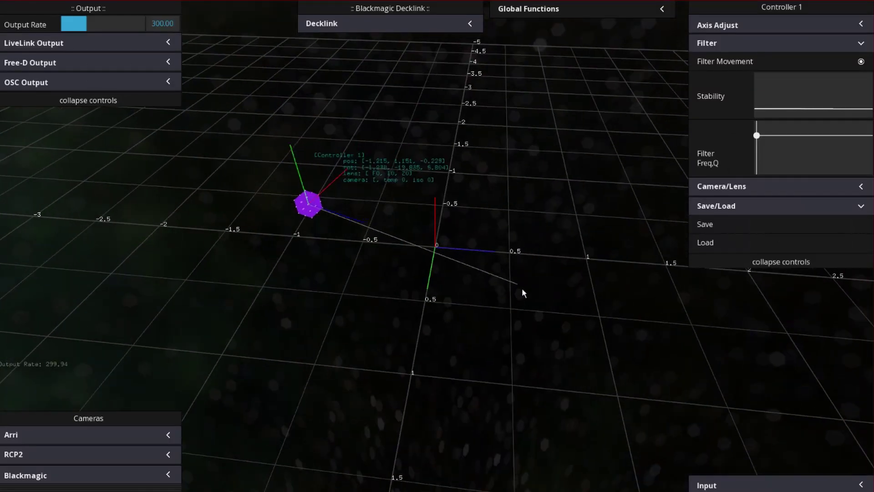
{"action": "left_click_drag", "start_coordinate": [547, 304], "coordinate": [467, 273]}
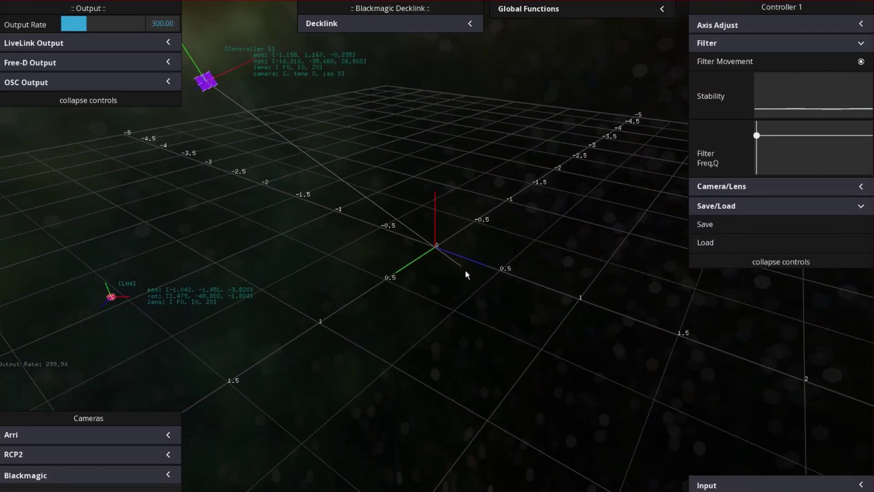
{"action": "left_click", "coordinate": [774, 42]}
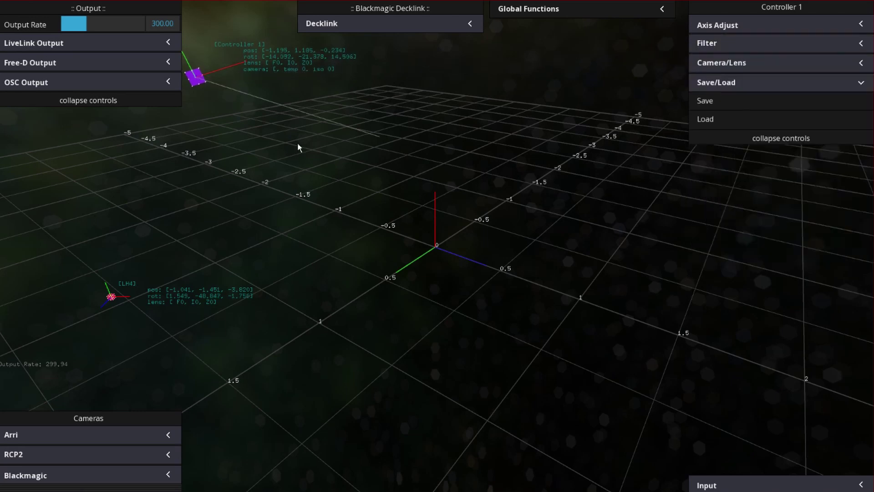
{"action": "left_click_drag", "start_coordinate": [298, 146], "coordinate": [437, 164]}
{"action": "left_click", "coordinate": [736, 24]}
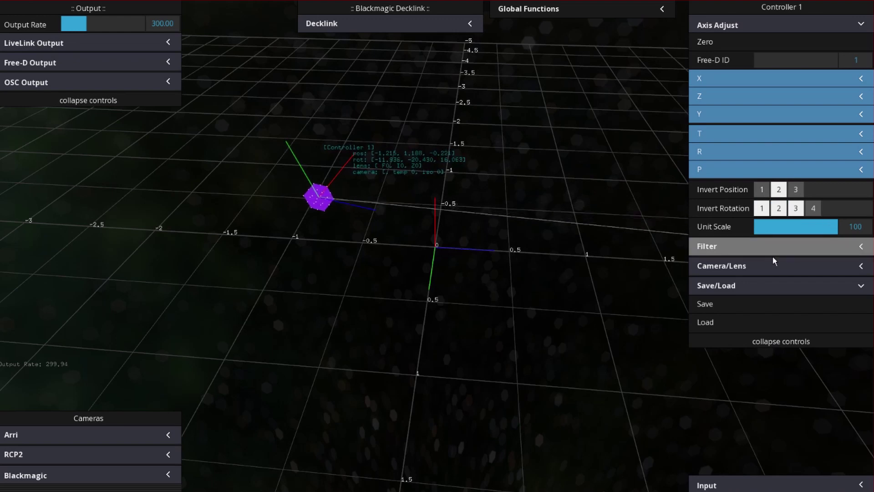
{"action": "left_click_drag", "start_coordinate": [629, 269], "coordinate": [362, 250]}
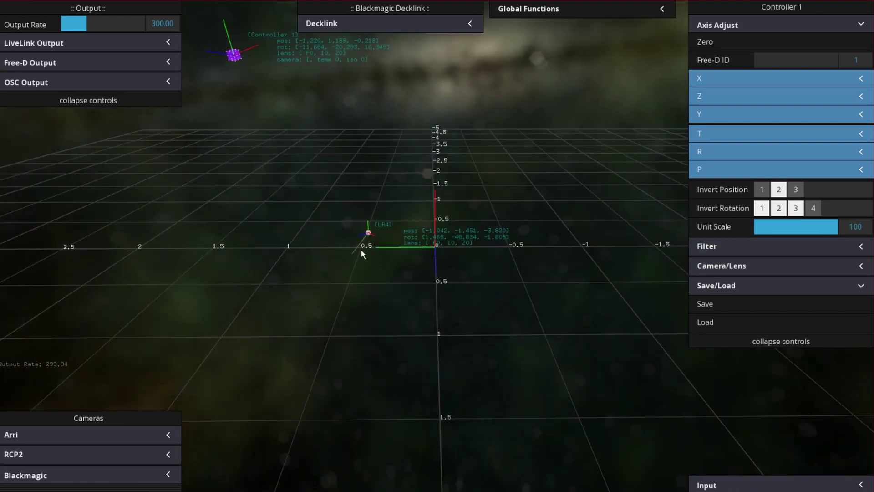
- Load the UnrealEngine.xml tracker settings onto LH4
{"action": "left_click", "coordinate": [706, 323]}
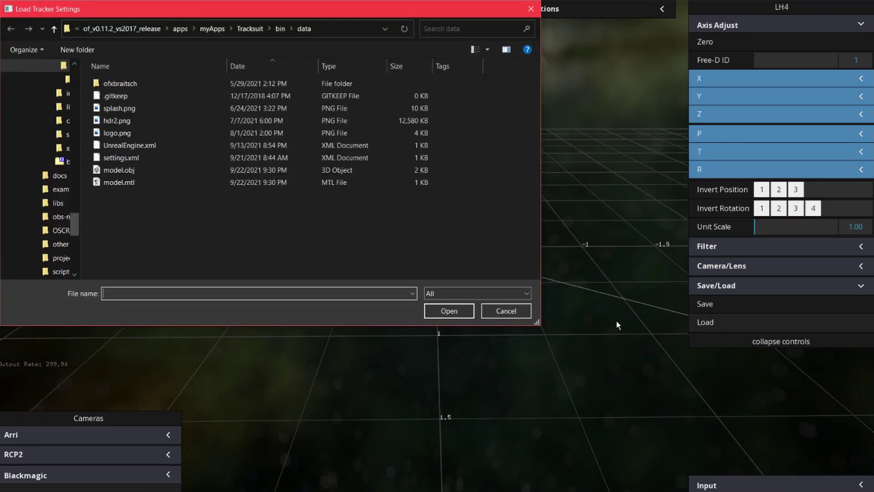
{"action": "double_click", "coordinate": [172, 151]}
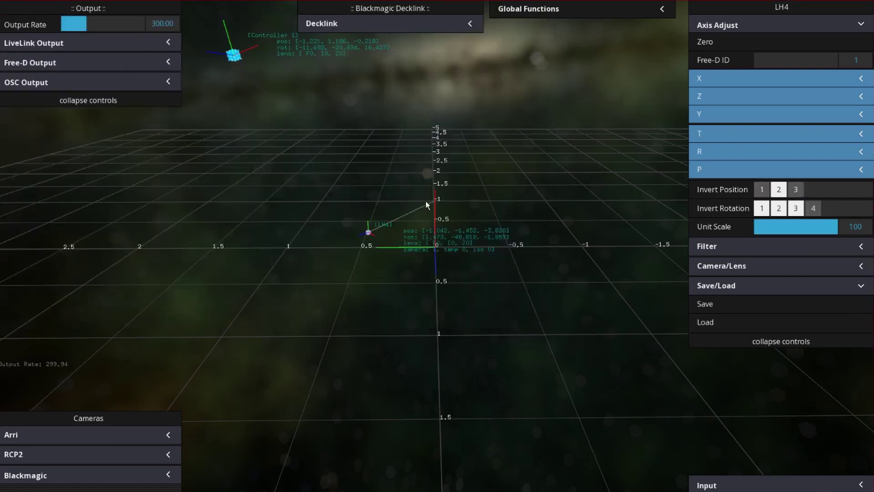
{"action": "scroll", "coordinate": [368, 244], "scroll_direction": "up", "scroll_amount": 2}
- Expand LiveLink Output to confirm it sends to 127.0.0.1:20000
{"action": "left_click_drag", "start_coordinate": [387, 250], "coordinate": [600, 206]}
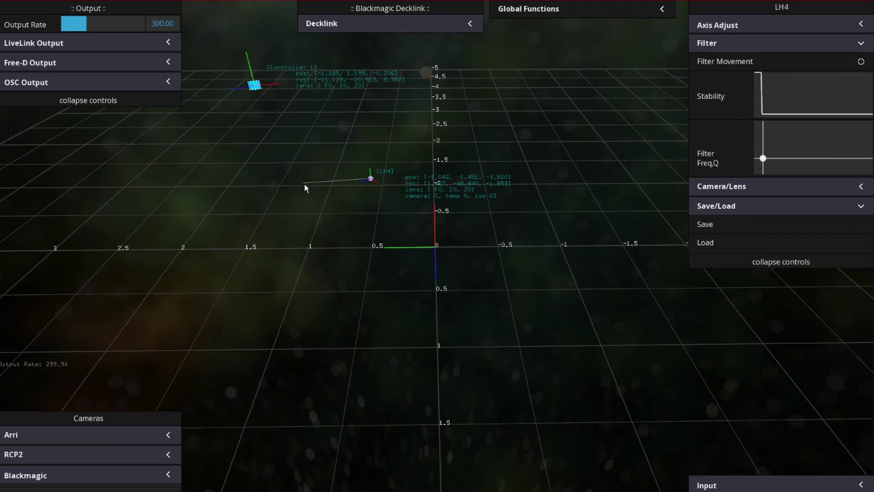
{"action": "left_click_drag", "start_coordinate": [304, 183], "coordinate": [451, 210]}
{"action": "left_click", "coordinate": [68, 43]}
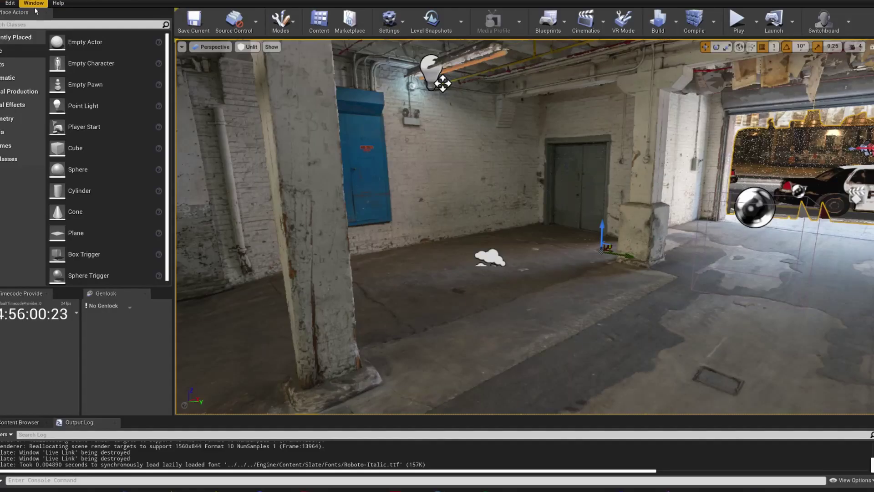
- Add a LOLED LiveLink source in Unreal's Live Link window
{"action": "left_click", "coordinate": [34, 3]}
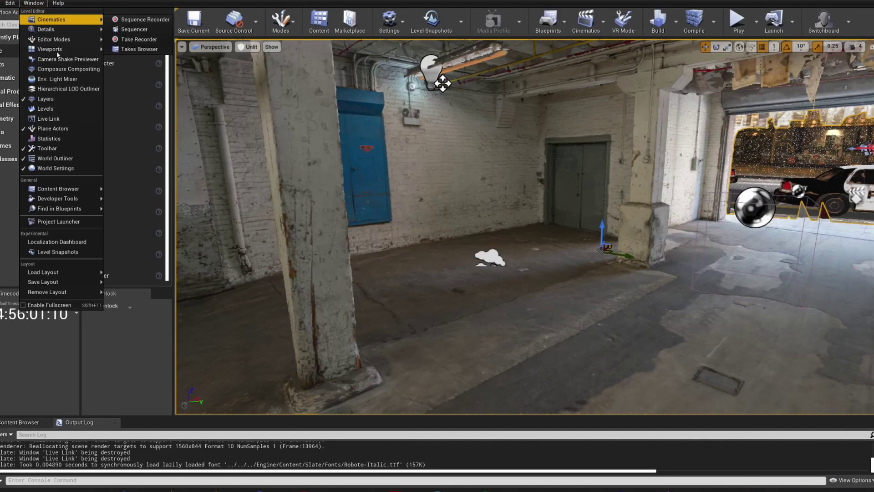
{"action": "left_click", "coordinate": [53, 117]}
{"action": "left_click", "coordinate": [248, 46]}
{"action": "mouse_move", "coordinate": [273, 114]}
{"action": "left_click", "coordinate": [409, 123]}
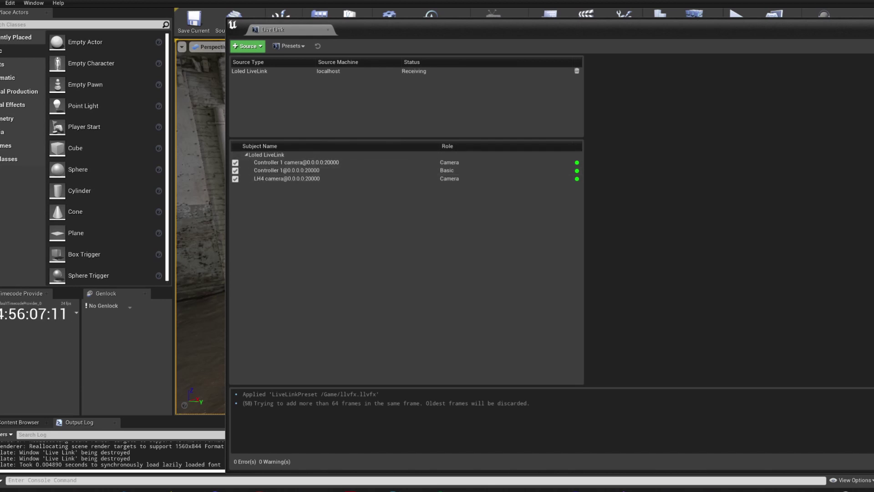
- Place a Cine Camera Actor from Place Actors into the level
{"action": "key", "text": "alt+F4"}
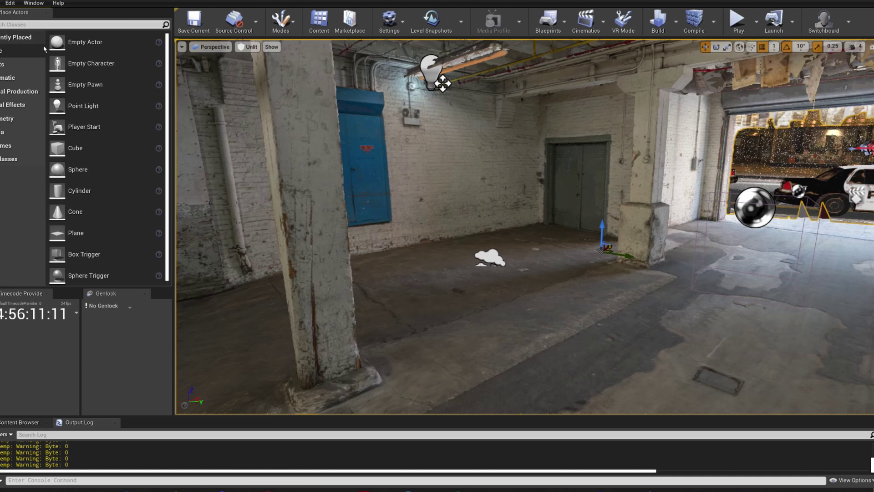
{"action": "type", "text": "Cine"}
{"action": "left_click_drag", "start_coordinate": [27, 63], "coordinate": [591, 323]}
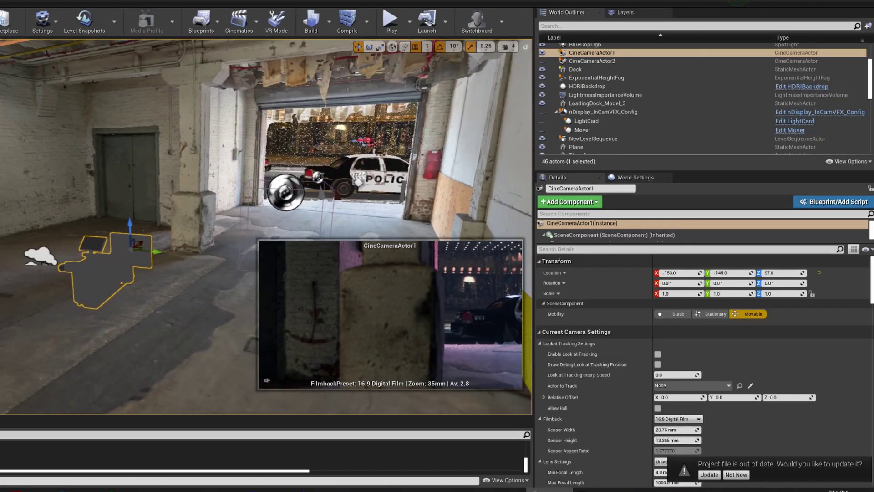
- Add a Live Link Controller component to CineCameraActor1 using the LH4 camera subject
{"action": "left_click", "coordinate": [579, 204]}
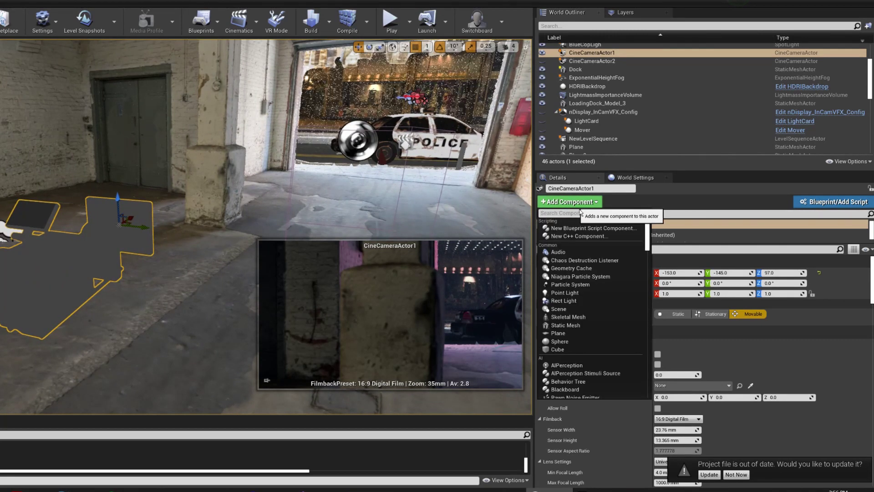
{"action": "type", "text": "live"}
{"action": "key", "text": "Return"}
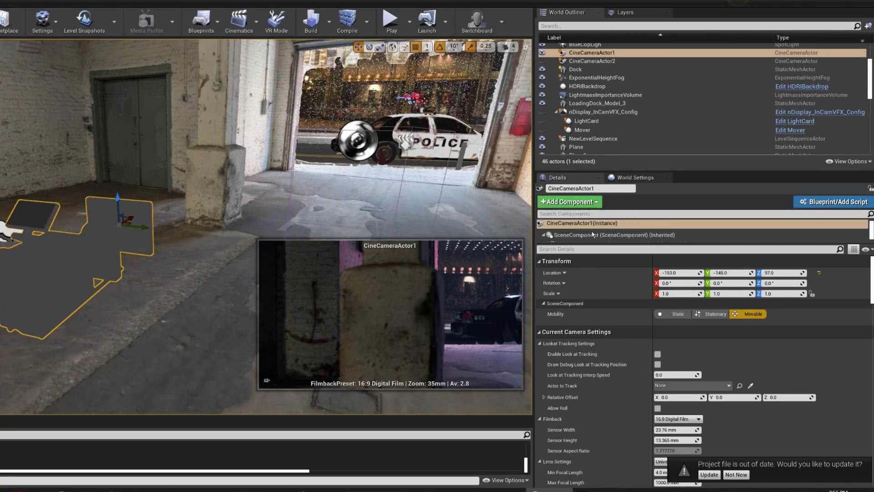
{"action": "left_click", "coordinate": [679, 277]}
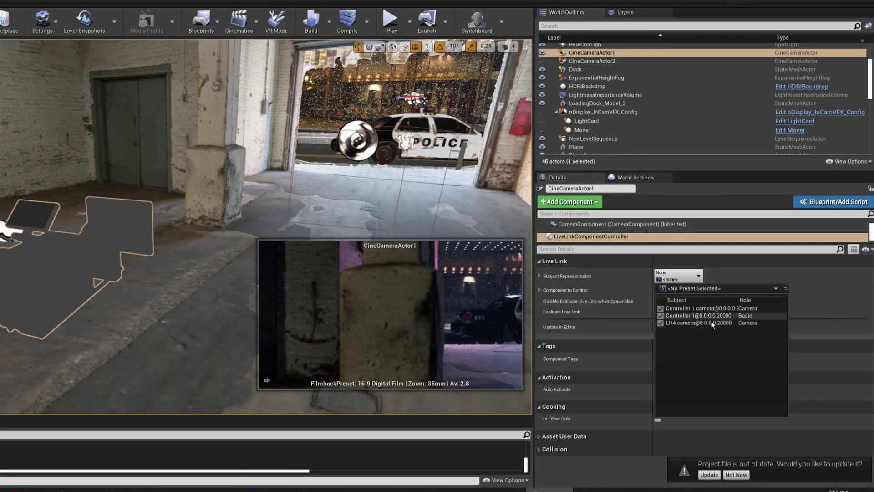
{"action": "left_click", "coordinate": [698, 323]}
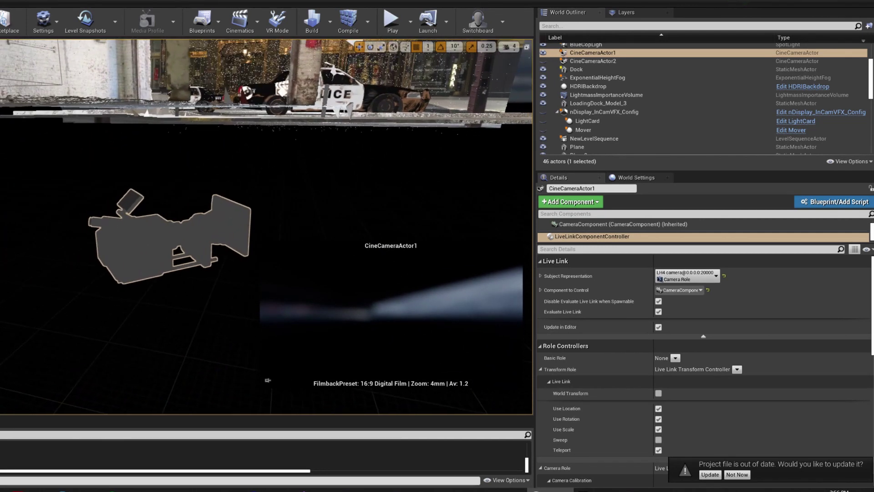
- With Reality Field full screen, zero LH4's Axis Adjust pose so it sits at the grid origin
{"action": "key", "text": "alt+Tab"}
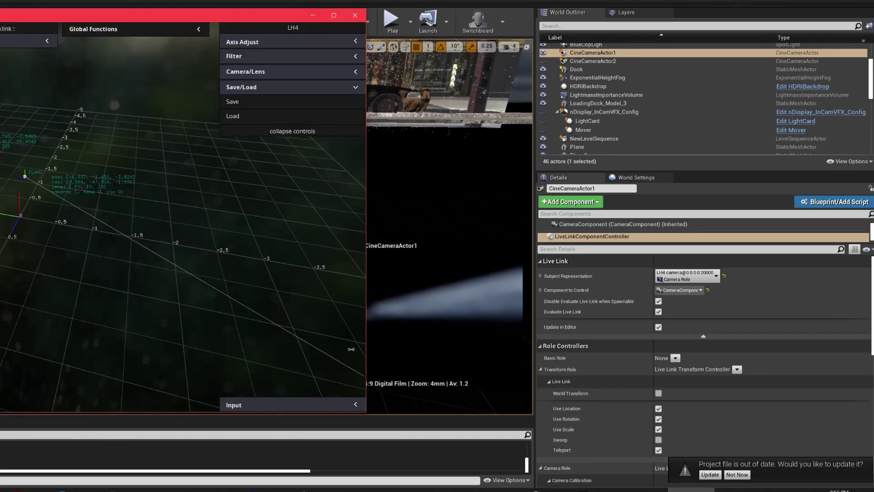
{"action": "key", "text": "f"}
{"action": "left_click_drag", "start_coordinate": [497, 319], "coordinate": [473, 337]}
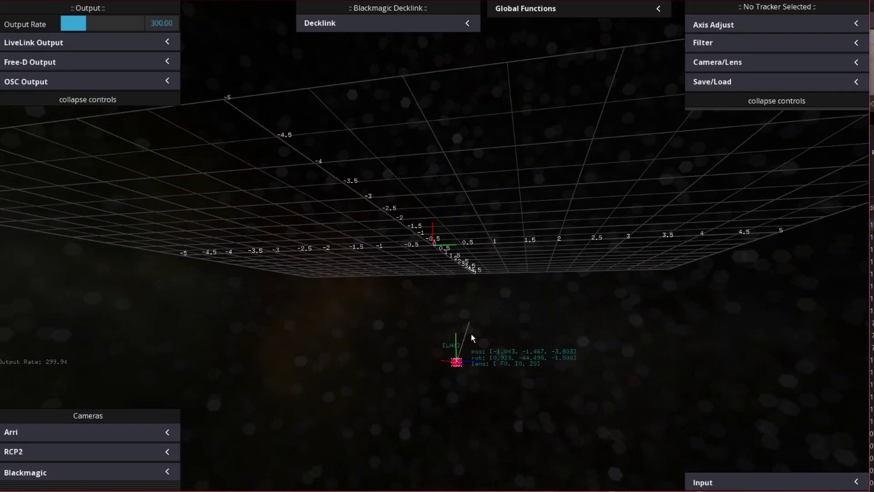
{"action": "left_click", "coordinate": [730, 27]}
{"action": "left_click", "coordinate": [744, 45]}
{"action": "left_click_drag", "start_coordinate": [481, 144], "coordinate": [465, 236]}
{"action": "scroll", "coordinate": [465, 236], "scroll_direction": "up", "scroll_amount": 5}
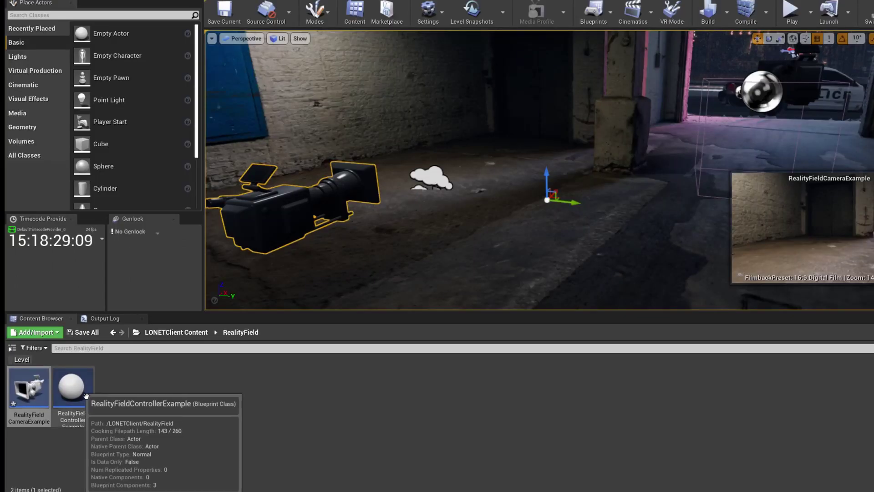
- Place RealityFieldControllerExample in the level and set its LiveLinkComponentController subject to Controller 1
{"action": "left_click_drag", "start_coordinate": [72, 392], "coordinate": [479, 96]}
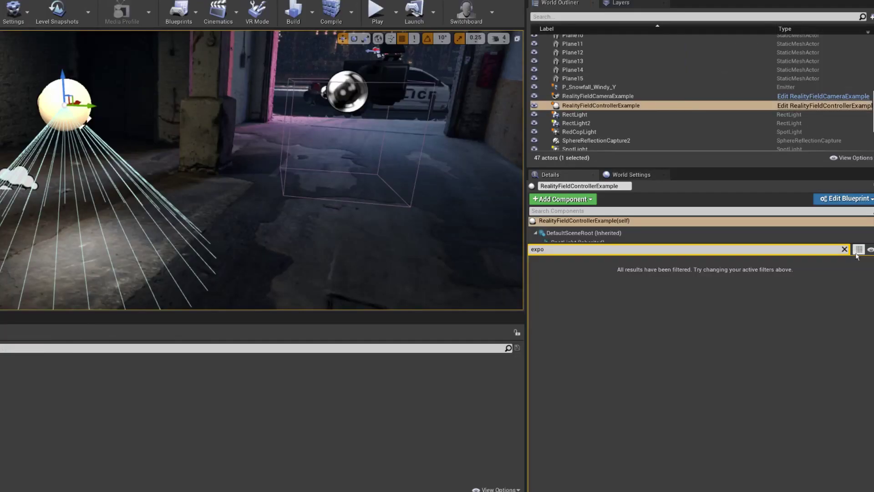
{"action": "left_click", "coordinate": [844, 249]}
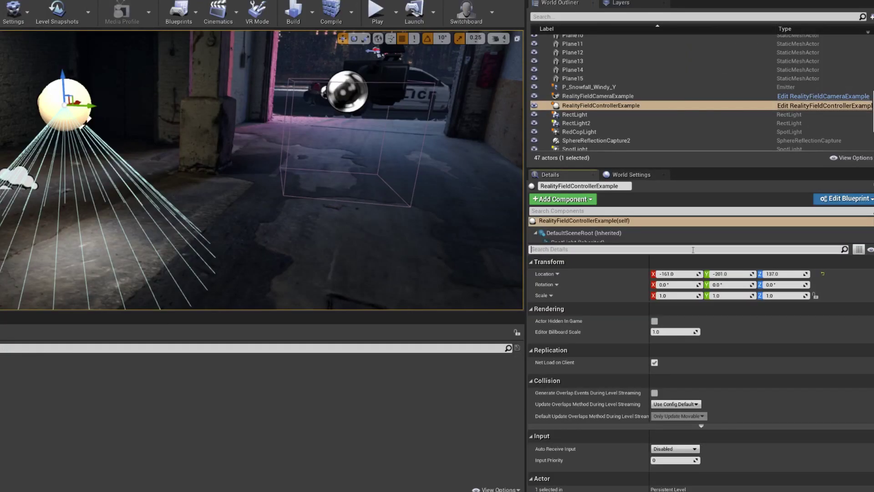
{"action": "left_click_drag", "start_coordinate": [625, 246], "coordinate": [624, 312]}
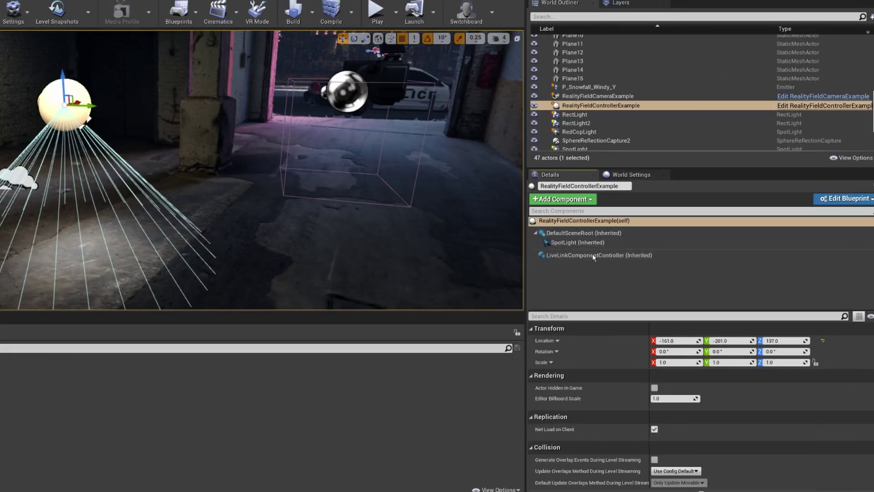
{"action": "left_click", "coordinate": [594, 255]}
{"action": "left_click", "coordinate": [678, 347]}
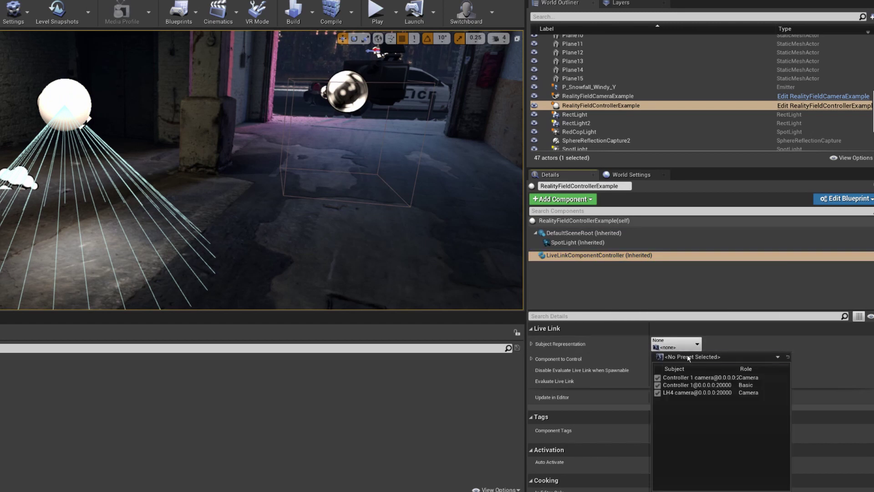
{"action": "left_click", "coordinate": [698, 389]}
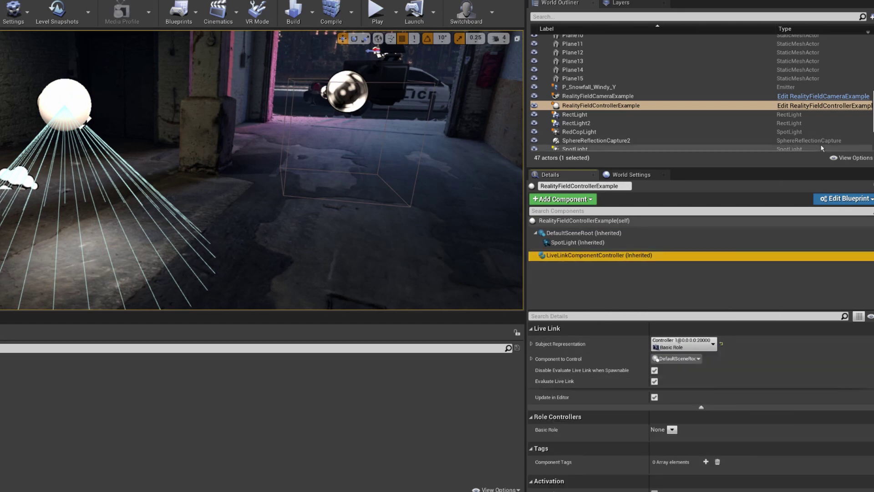
- Set the blueprint's Evaluate Live Link Frame subject to Controller 1, compile, and close the editor
{"action": "left_click", "coordinate": [831, 113]}
{"action": "scroll", "coordinate": [216, 309], "scroll_direction": "up", "scroll_amount": 3}
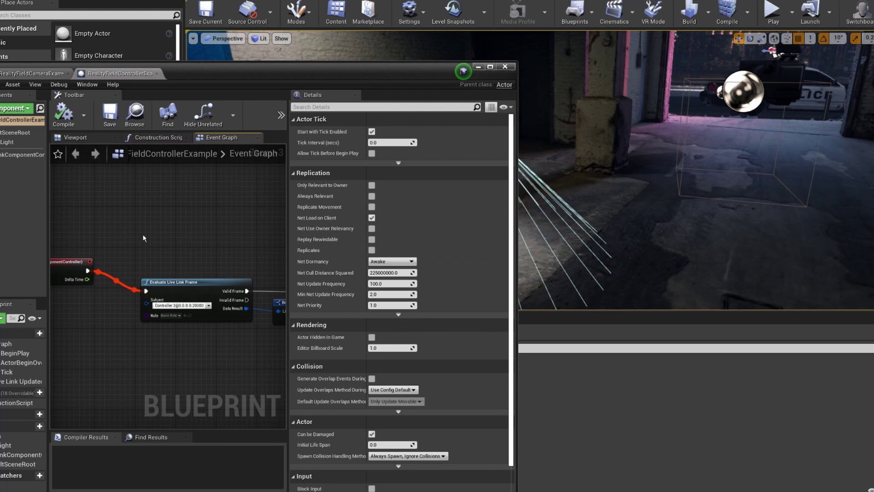
{"action": "left_click", "coordinate": [210, 306]}
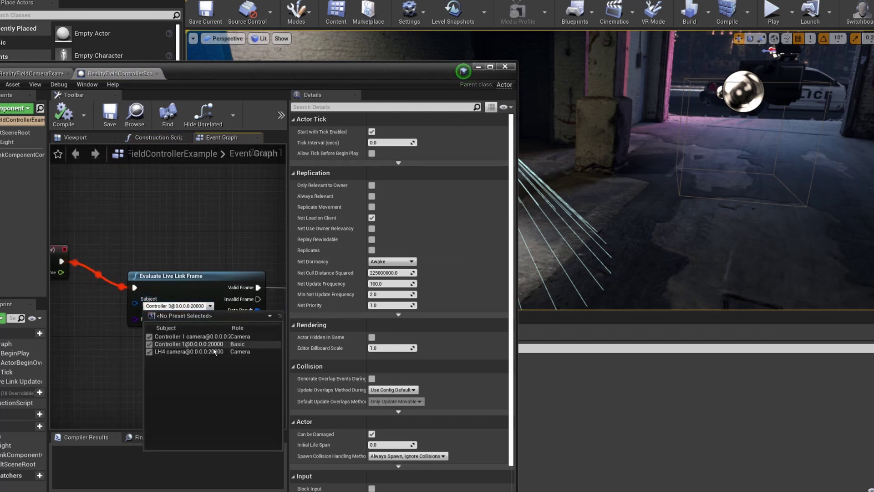
{"action": "left_click", "coordinate": [212, 344]}
{"action": "left_click", "coordinate": [66, 121]}
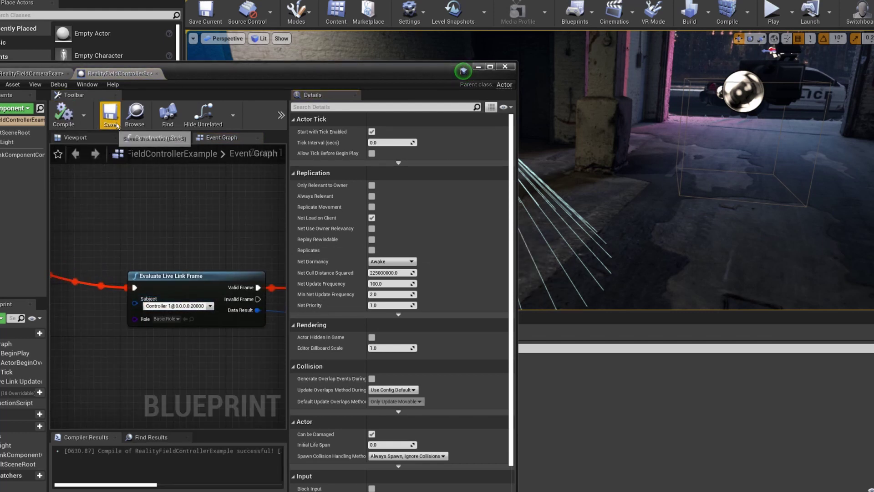
{"action": "left_click", "coordinate": [505, 66]}
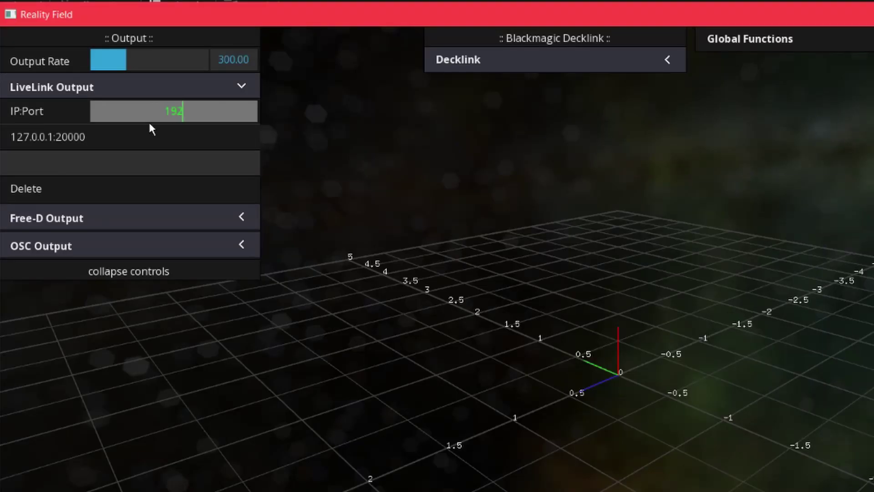
- Add 192.168.0.37:3030 as a LiveLink output and expand Controller 1's Filter settings
{"action": "type", "text": "168.0.37:3030"}
{"action": "key", "text": "Return"}
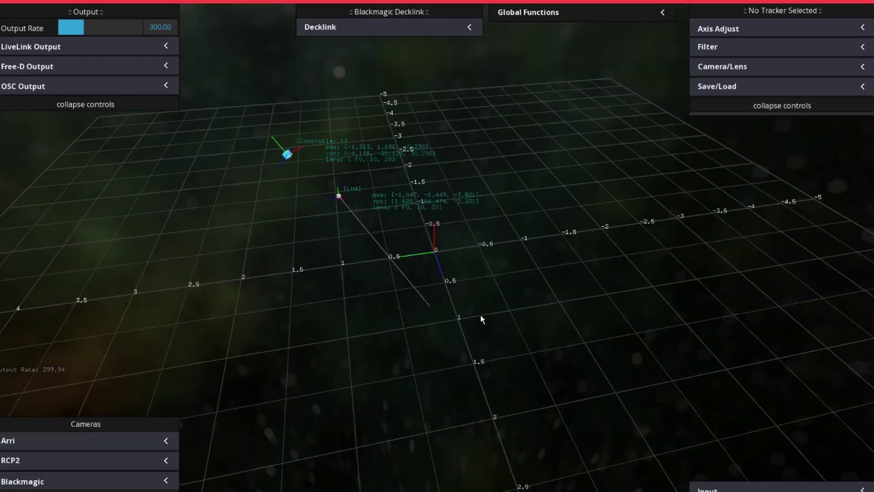
{"action": "left_click_drag", "start_coordinate": [482, 319], "coordinate": [332, 232]}
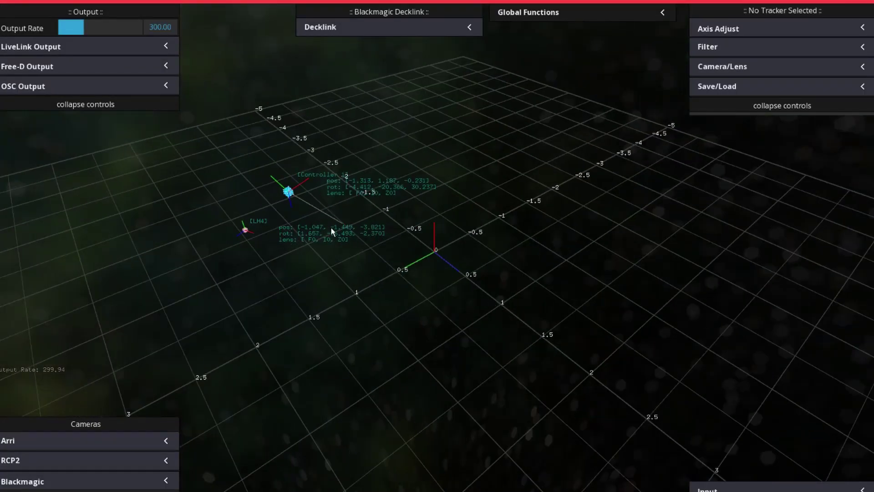
{"action": "left_click", "coordinate": [788, 47]}
{"action": "left_click_drag", "start_coordinate": [412, 137], "coordinate": [414, 145]}
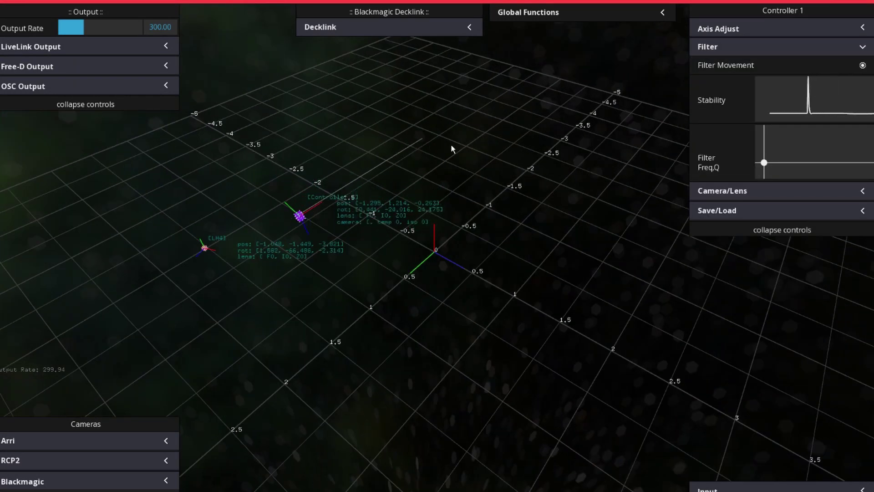